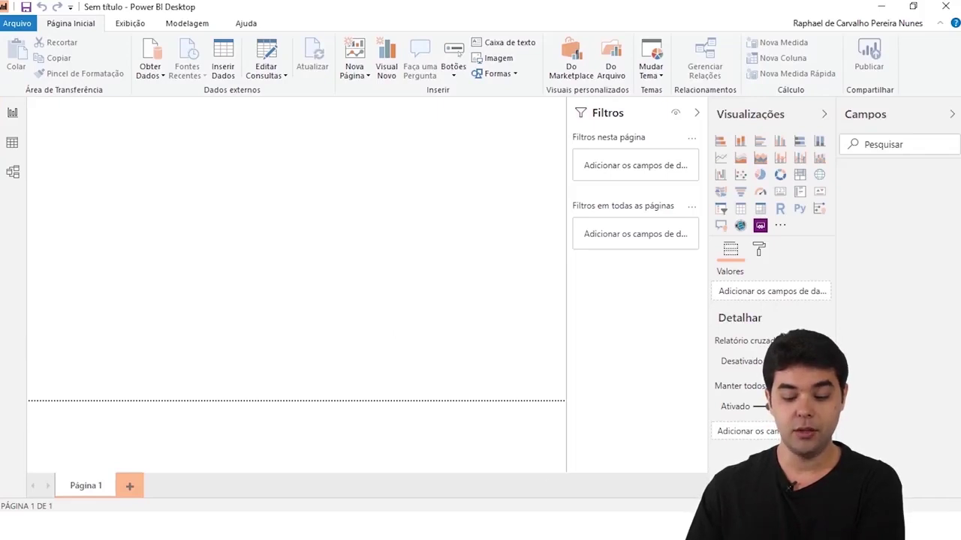
Step: Switch to Chrome and scroll through the Wikipedia article's 'Maiores bilheterias mundiais' box-office table
{"action": "left_click", "coordinate": [623, 450]}
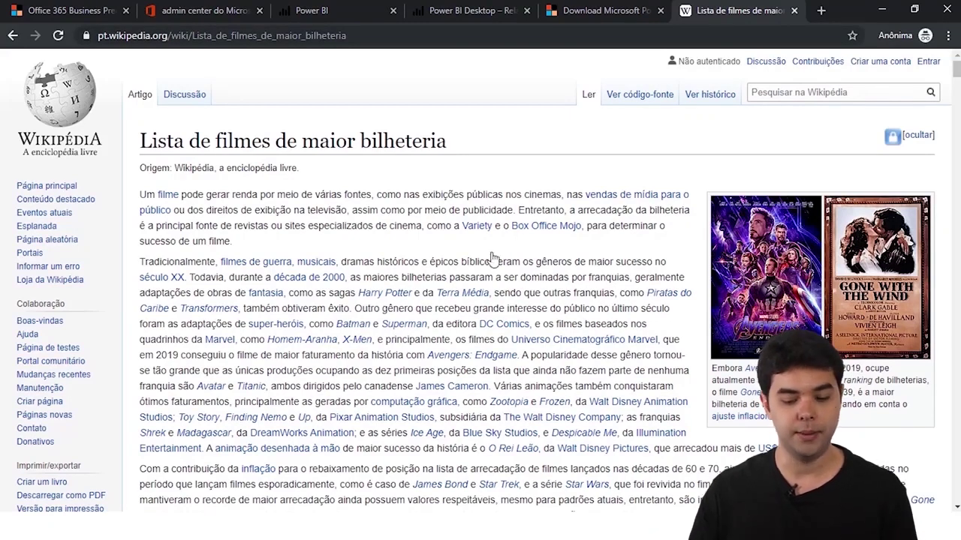
{"action": "scroll", "coordinate": [493, 257], "scroll_direction": "down", "scroll_amount": 5}
{"action": "scroll", "coordinate": [493, 247], "scroll_direction": "down", "scroll_amount": 4}
{"action": "scroll", "coordinate": [494, 240], "scroll_direction": "down", "scroll_amount": 4}
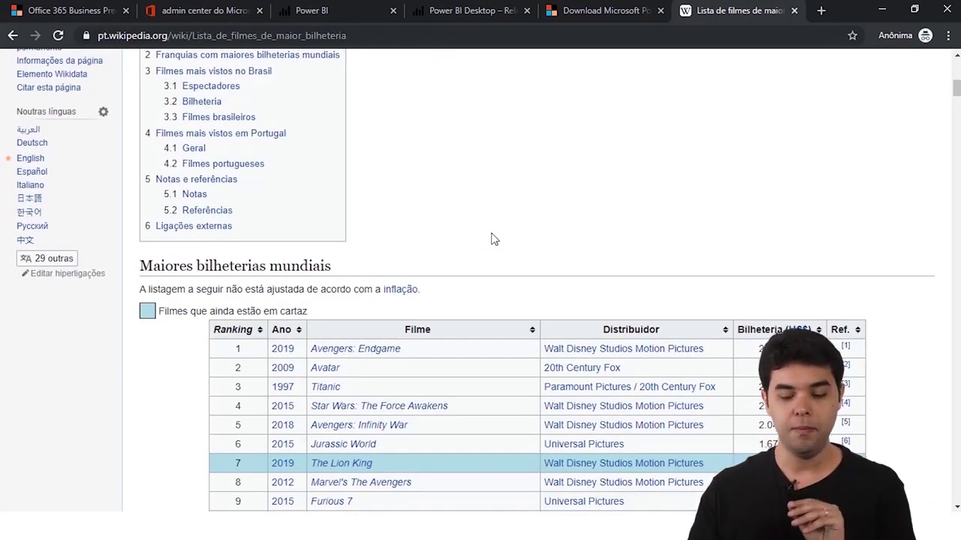
{"action": "scroll", "coordinate": [493, 239], "scroll_direction": "down", "scroll_amount": 2}
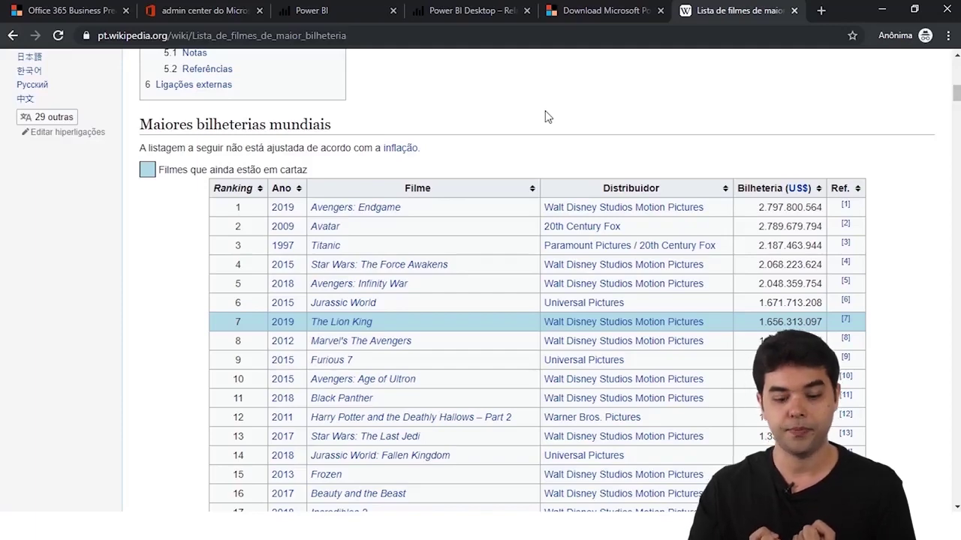
{"action": "scroll", "coordinate": [545, 116], "scroll_direction": "up", "scroll_amount": 10}
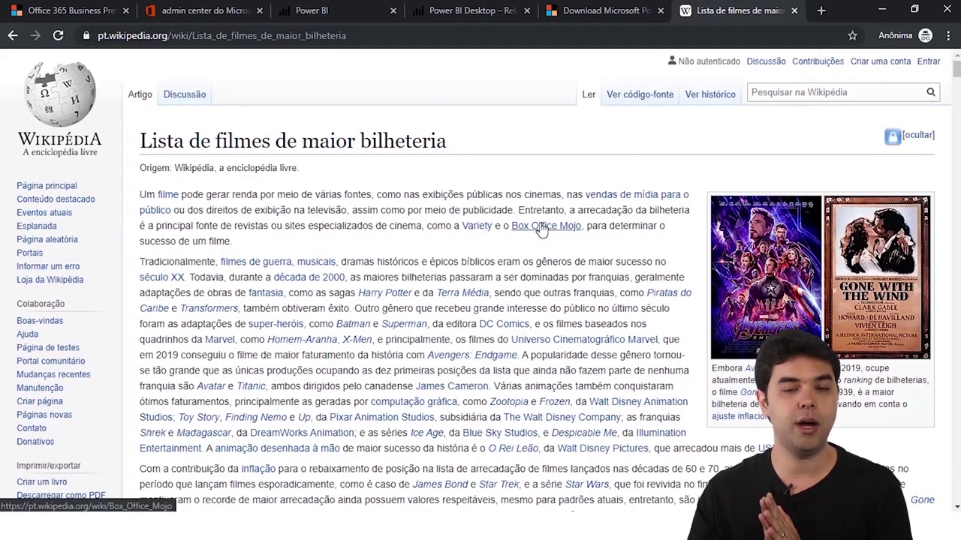
Step: Copy the Wikipedia article's URL from the address bar and go back to Power BI Desktop
{"action": "mouse_move", "coordinate": [541, 230]}
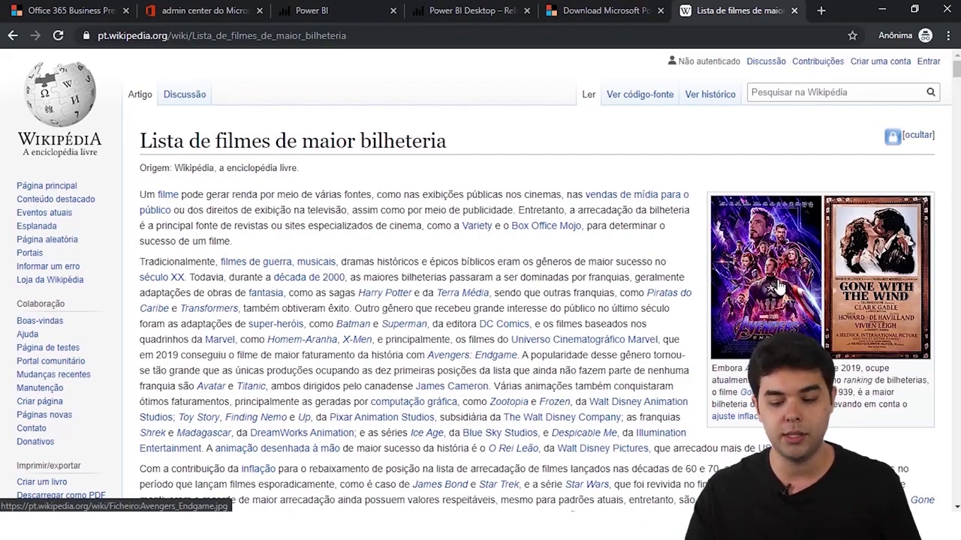
{"action": "left_click_drag", "start_coordinate": [576, 277], "coordinate": [532, 278]}
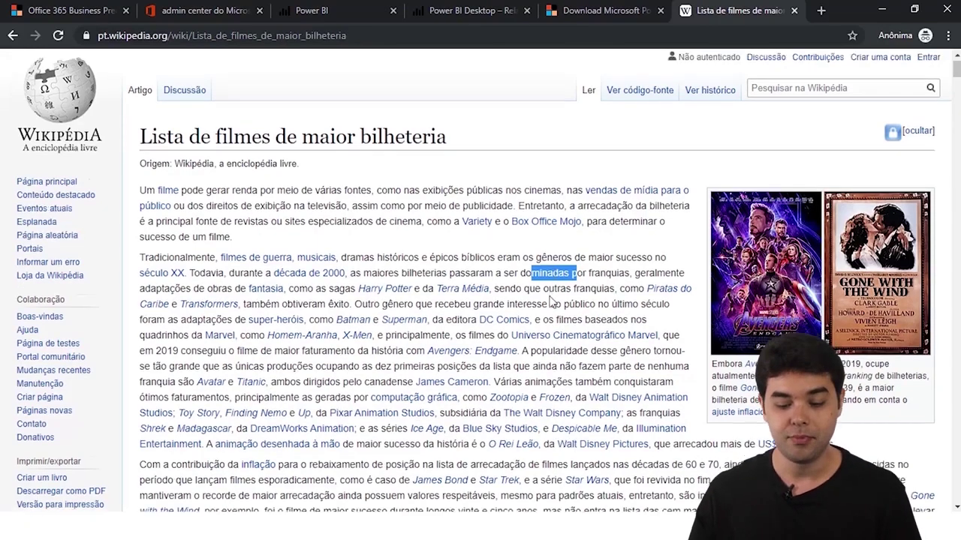
{"action": "scroll", "coordinate": [556, 277], "scroll_direction": "down", "scroll_amount": 3}
{"action": "scroll", "coordinate": [356, 88], "scroll_direction": "up", "scroll_amount": 3}
{"action": "left_click", "coordinate": [371, 35]}
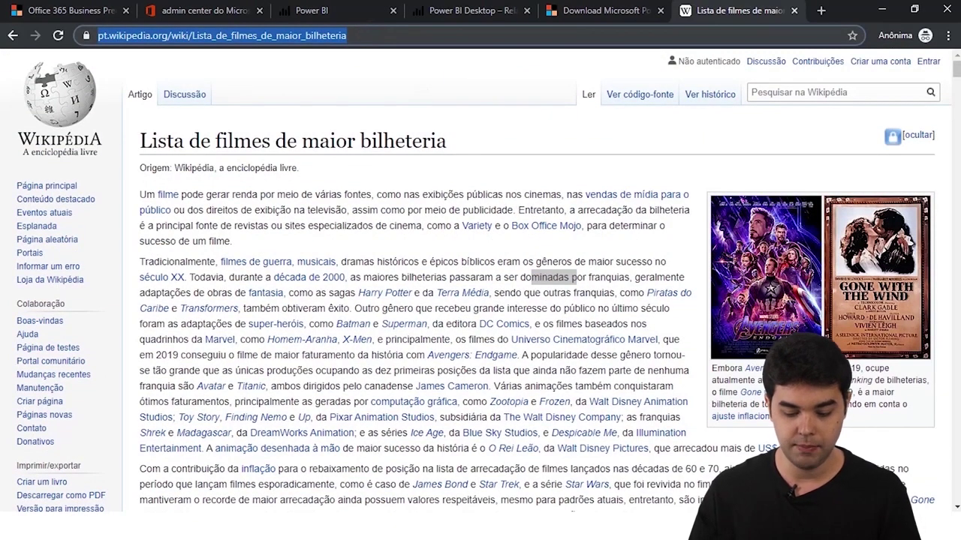
{"action": "left_click", "coordinate": [642, 478]}
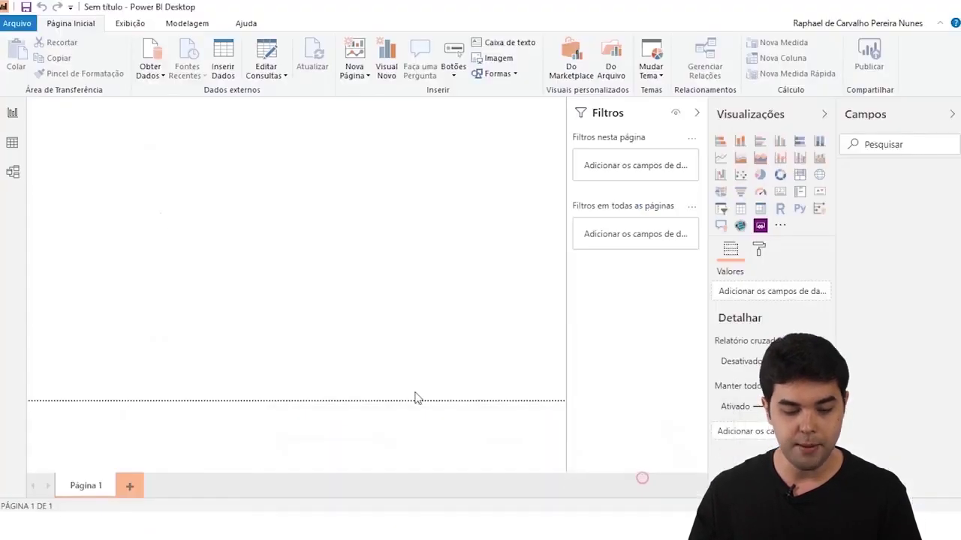
Step: Choose Obter Dados > Outro > Web and connect to bring up the 'Da Web' dialog
{"action": "left_click", "coordinate": [156, 53]}
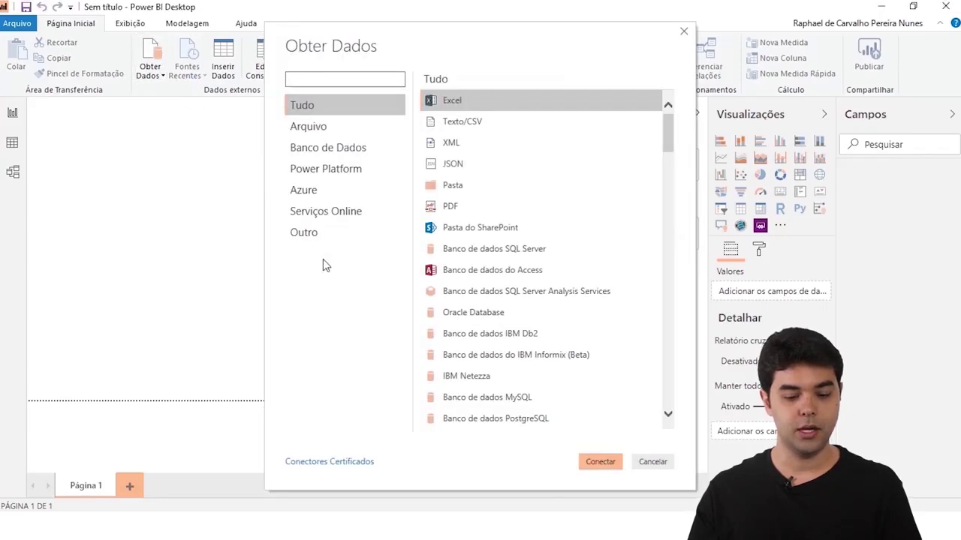
{"action": "left_click", "coordinate": [308, 234]}
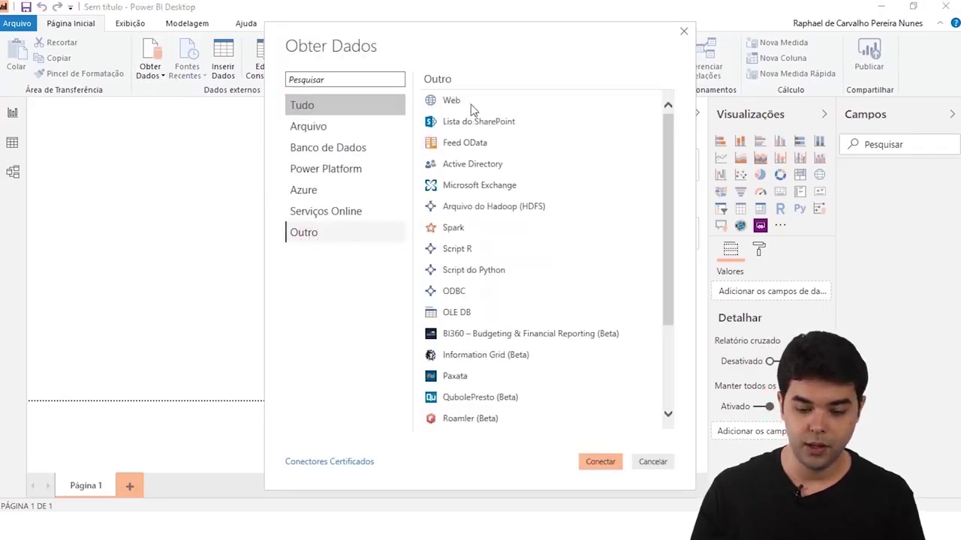
{"action": "left_click", "coordinate": [605, 463]}
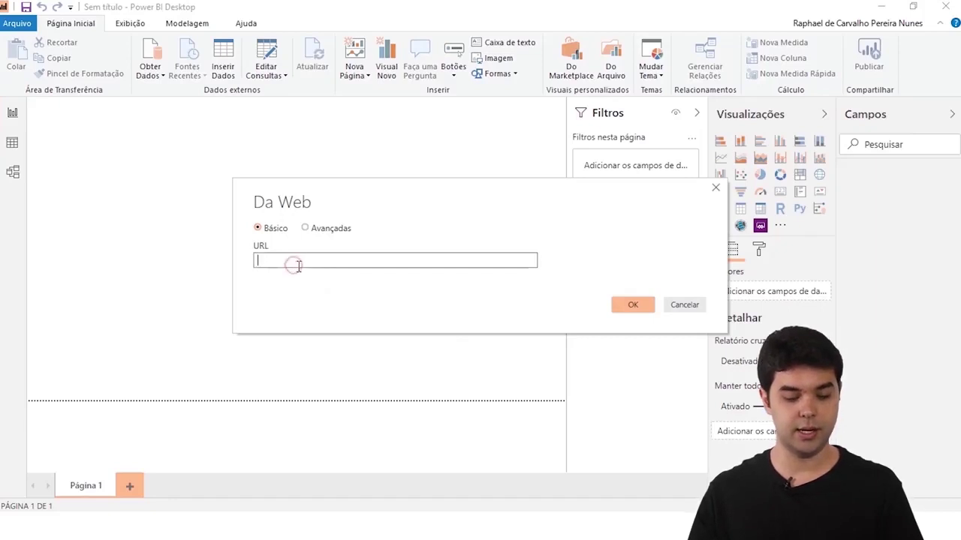
Step: Paste the Wikipedia URL, confirm with OK, and connect using Anônimo access
{"action": "type", "text": "https://pt.wikipedia.org/wiki/Lista_de_filmes_de_maior_bilheteria"}
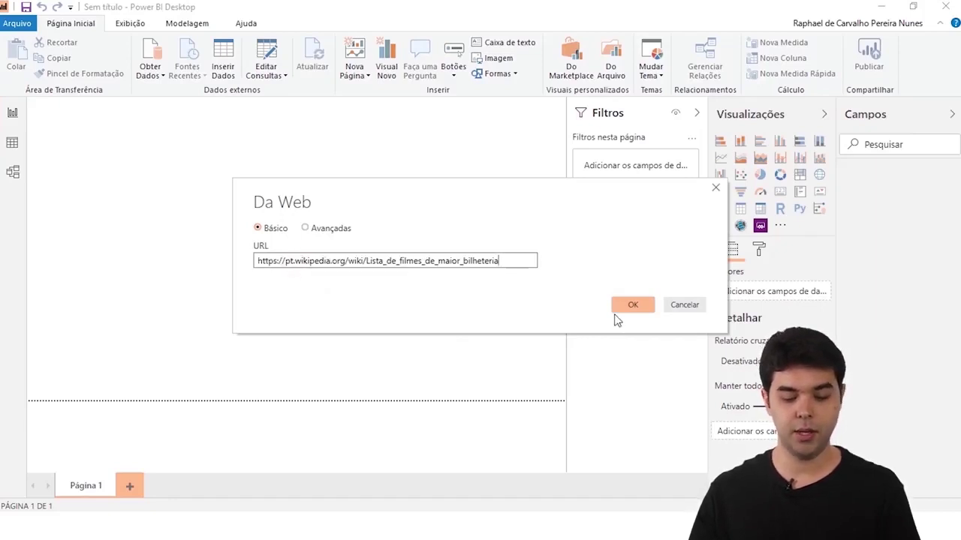
{"action": "left_click", "coordinate": [623, 308]}
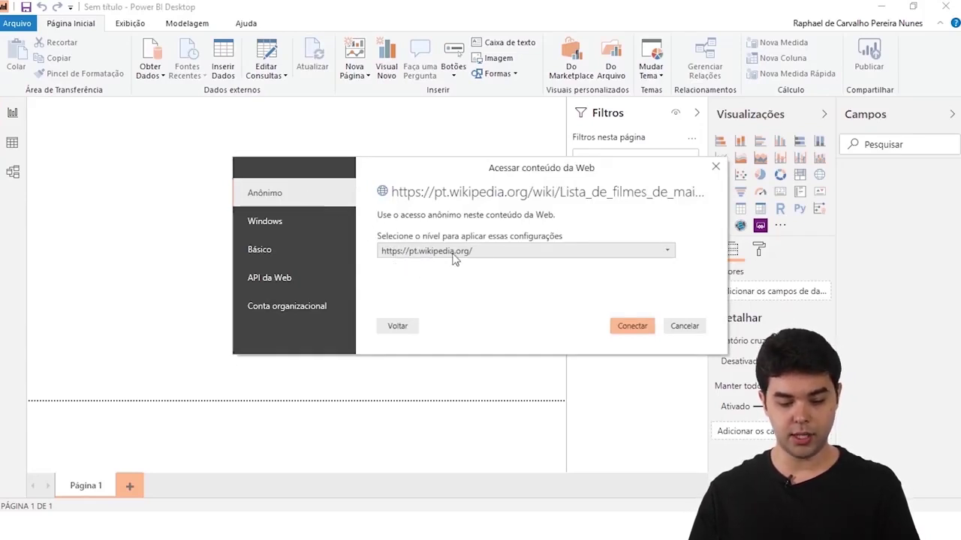
{"action": "left_click", "coordinate": [646, 330]}
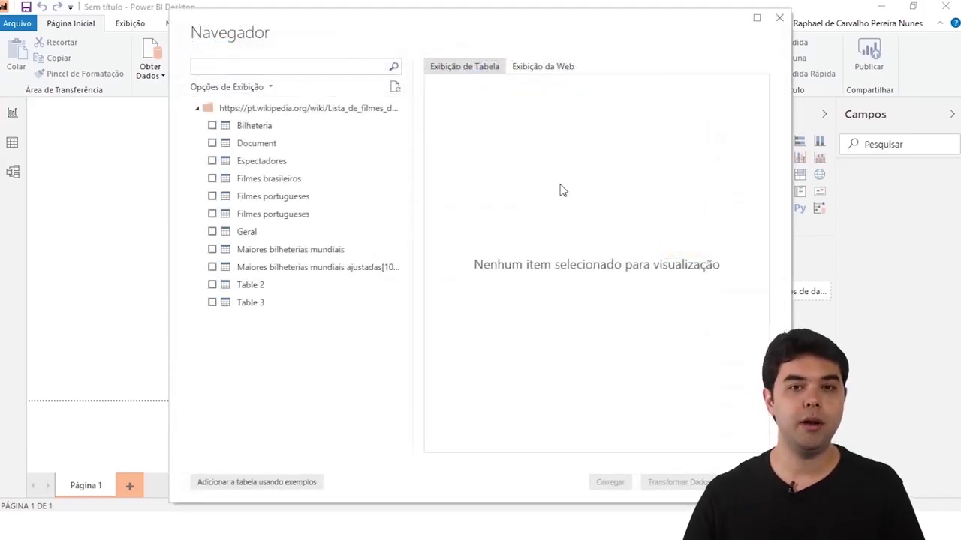
Step: Switch the Navegador to Exibição da Web and scroll the preview to the 'Maiores bilheterias mundiais' table
{"action": "left_click", "coordinate": [546, 69]}
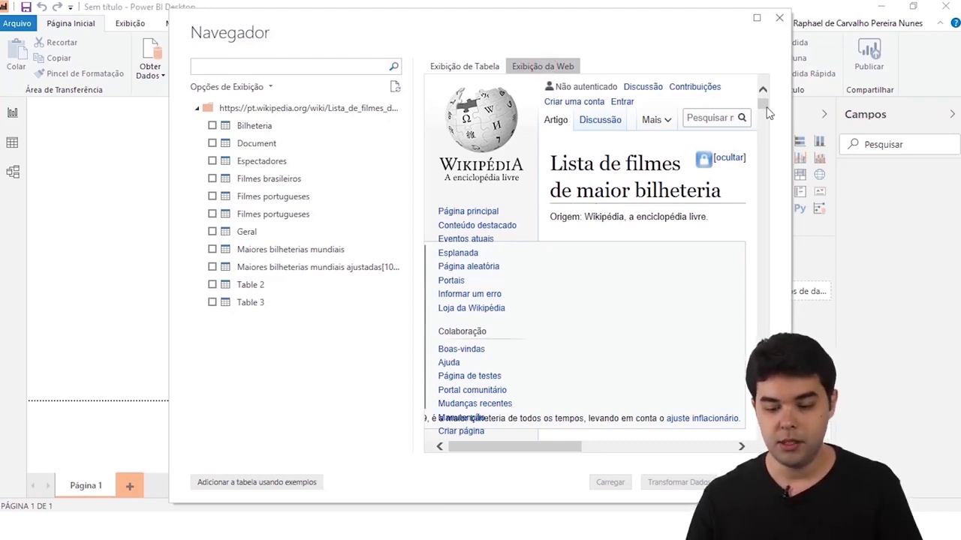
{"action": "scroll", "coordinate": [734, 209], "scroll_direction": "down", "scroll_amount": 5}
{"action": "scroll", "coordinate": [734, 209], "scroll_direction": "down", "scroll_amount": 5}
{"action": "scroll", "coordinate": [734, 208], "scroll_direction": "down", "scroll_amount": 5}
{"action": "scroll", "coordinate": [735, 208], "scroll_direction": "down", "scroll_amount": 5}
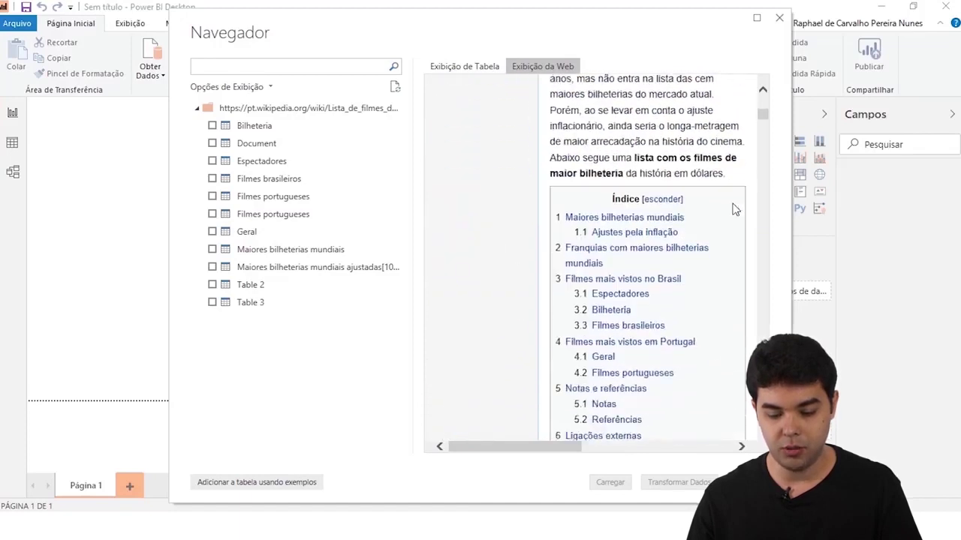
{"action": "scroll", "coordinate": [734, 209], "scroll_direction": "down", "scroll_amount": 5}
{"action": "scroll", "coordinate": [733, 204], "scroll_direction": "up", "scroll_amount": 2}
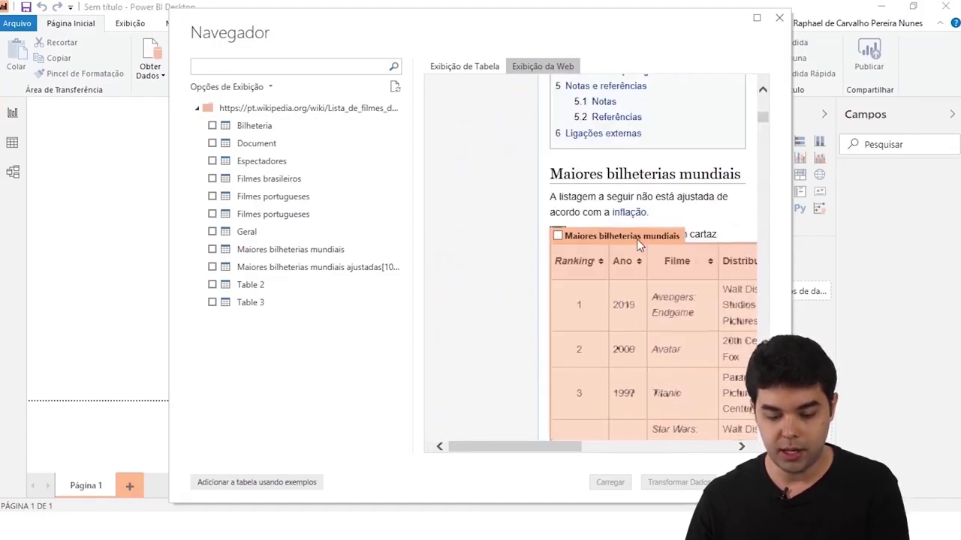
{"action": "scroll", "coordinate": [608, 266], "scroll_direction": "down", "scroll_amount": 3}
{"action": "scroll", "coordinate": [608, 265], "scroll_direction": "down", "scroll_amount": 3}
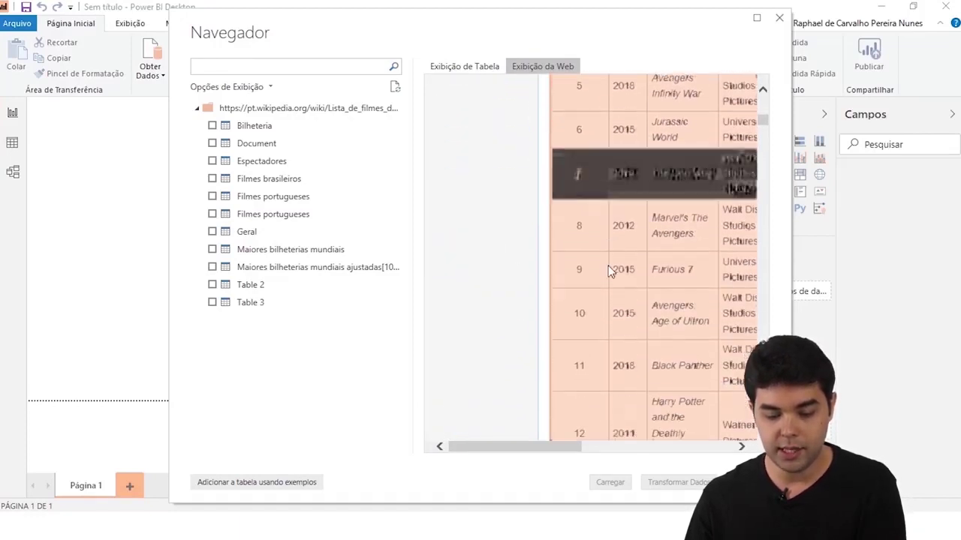
{"action": "scroll", "coordinate": [608, 266], "scroll_direction": "down", "scroll_amount": 3}
{"action": "scroll", "coordinate": [608, 271], "scroll_direction": "down", "scroll_amount": 3}
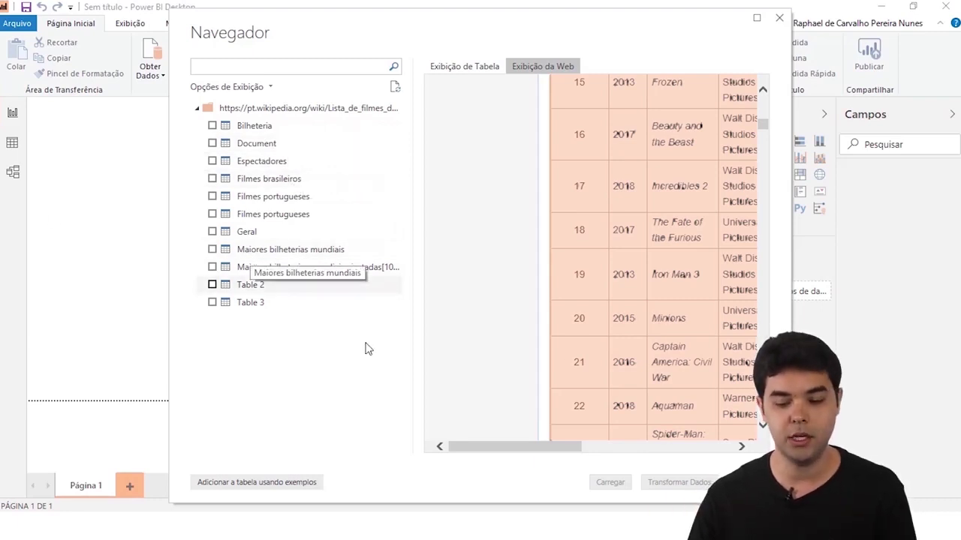
{"action": "scroll", "coordinate": [641, 334], "scroll_direction": "up", "scroll_amount": 3}
{"action": "scroll", "coordinate": [642, 329], "scroll_direction": "up", "scroll_amount": 3}
{"action": "scroll", "coordinate": [641, 328], "scroll_direction": "up", "scroll_amount": 3}
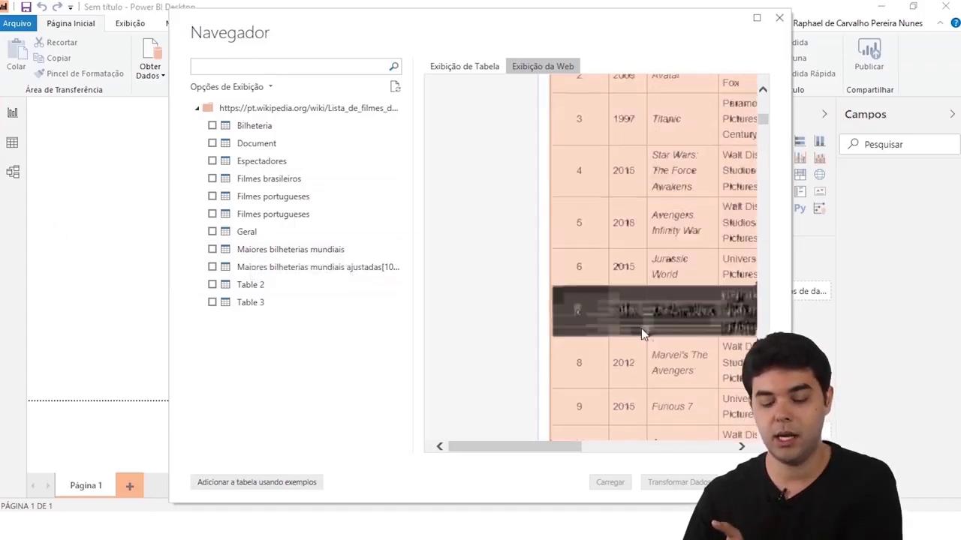
{"action": "scroll", "coordinate": [640, 328], "scroll_direction": "up", "scroll_amount": 5}
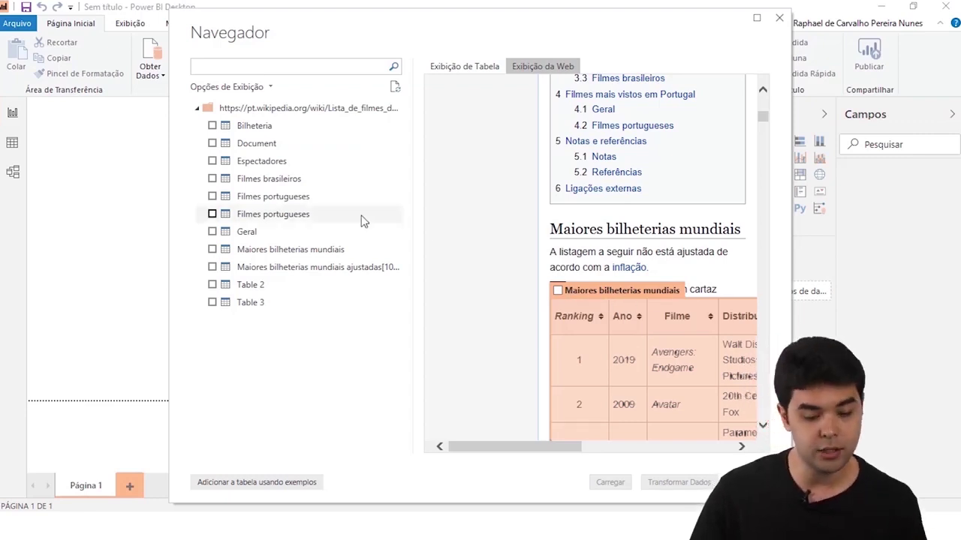
Step: Tick the 'Maiores bilheterias mundiais' table in the Navegador and load it with Carregar
{"action": "left_click", "coordinate": [212, 250]}
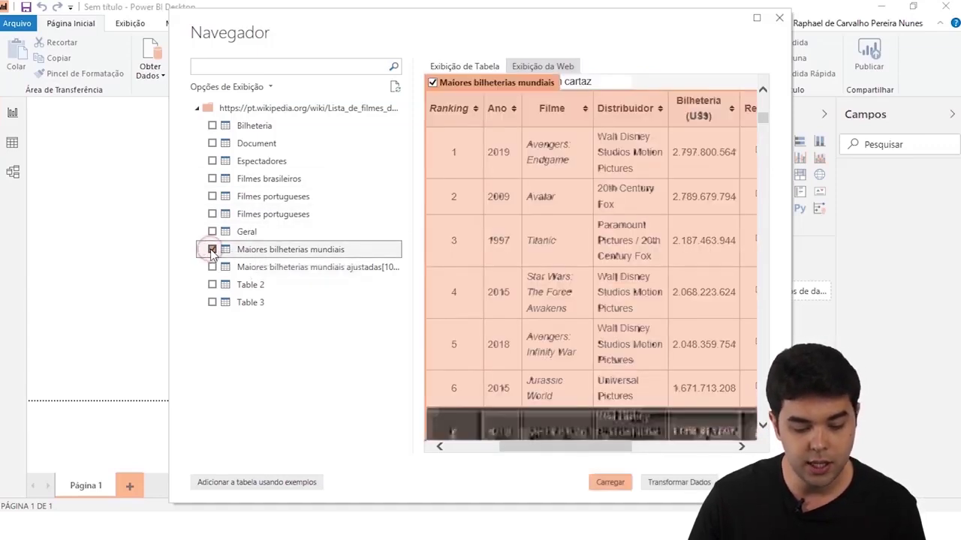
{"action": "left_click", "coordinate": [609, 482]}
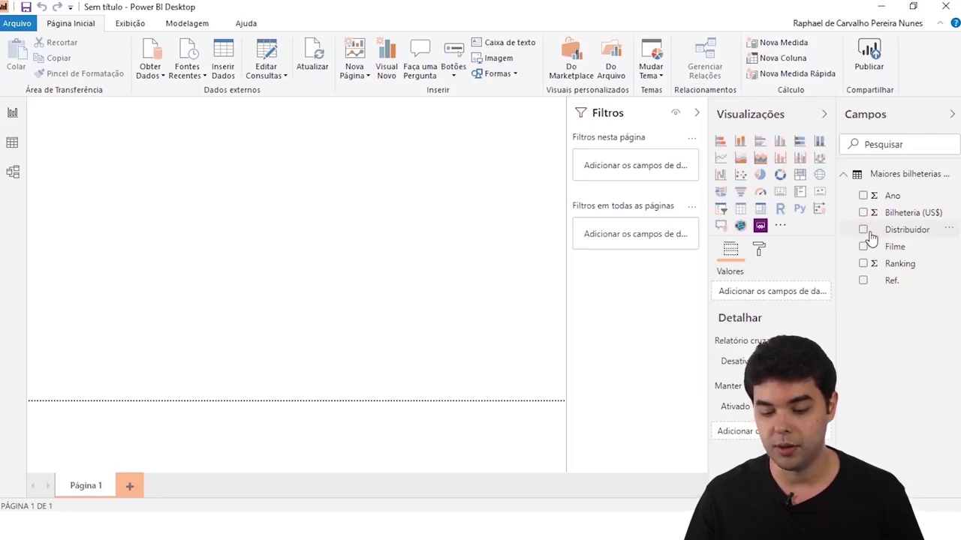
Step: Add Bilheteria (US$) to the table, enlarge it in Focus mode, and sort box office descending
{"action": "left_click", "coordinate": [863, 214]}
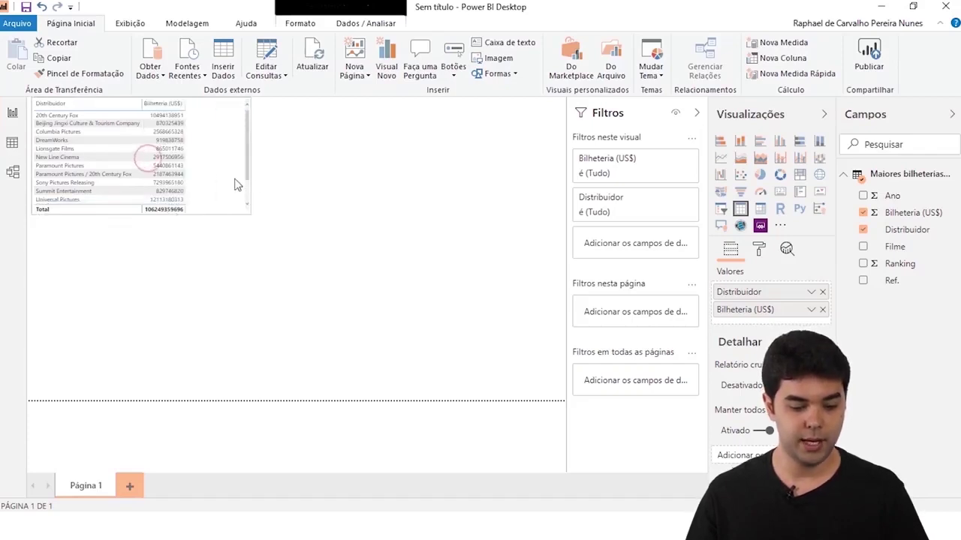
{"action": "left_click_drag", "start_coordinate": [147, 158], "coordinate": [289, 245]}
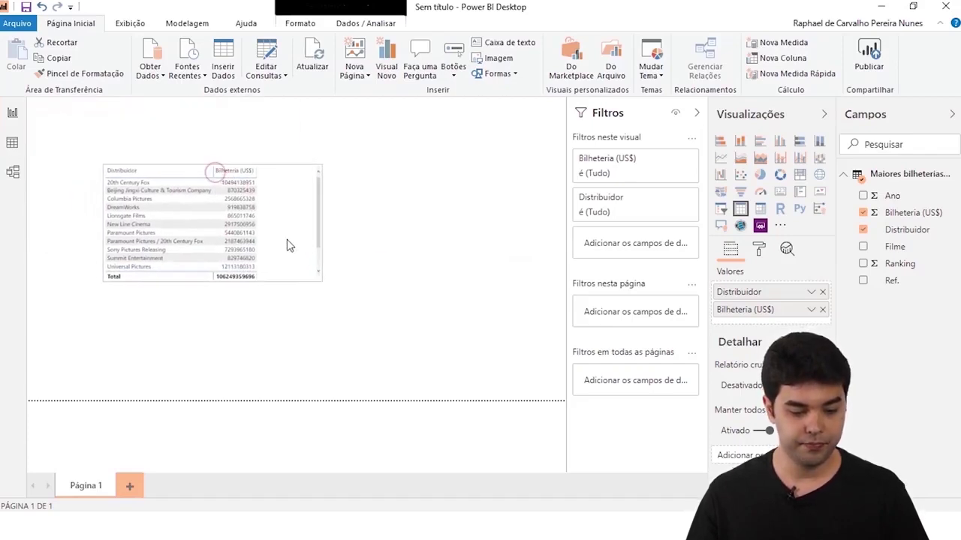
{"action": "left_click", "coordinate": [292, 157]}
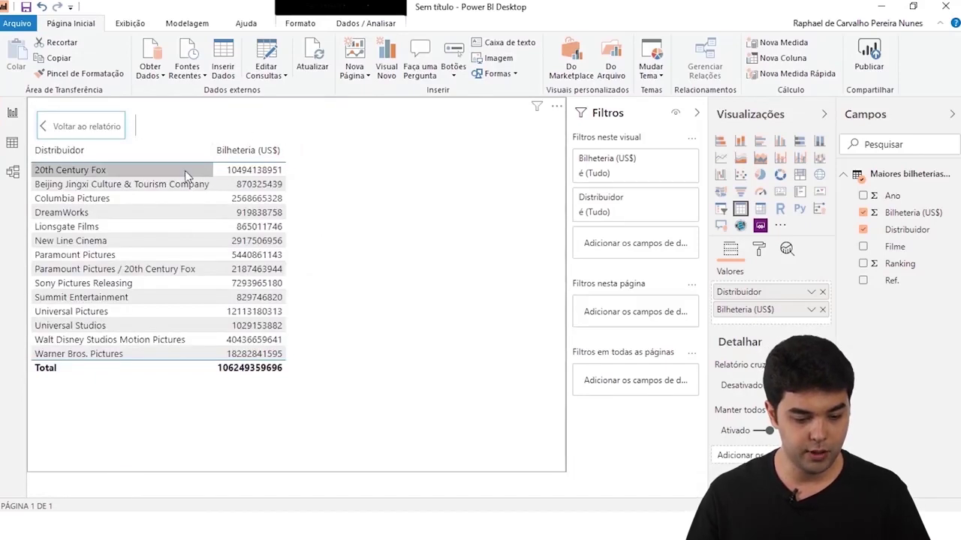
{"action": "left_click", "coordinate": [251, 153]}
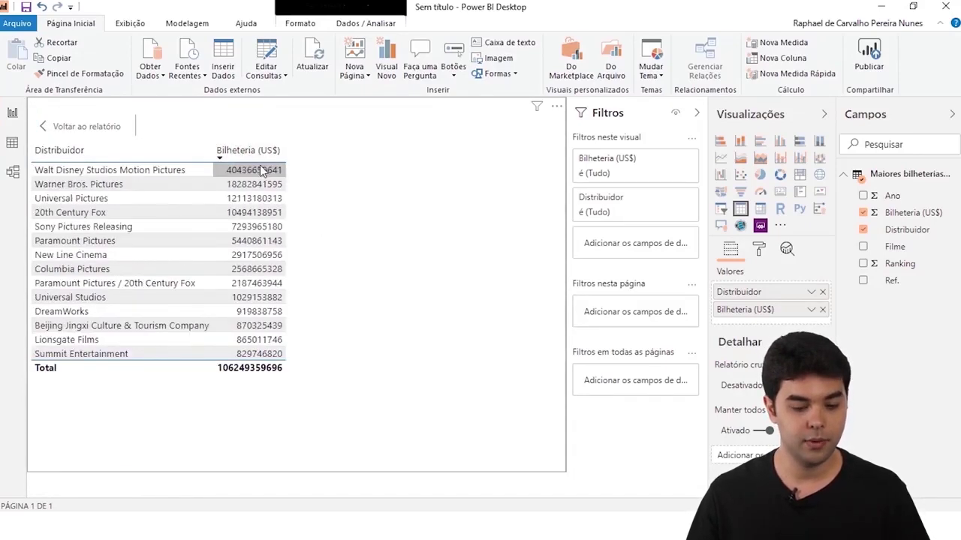